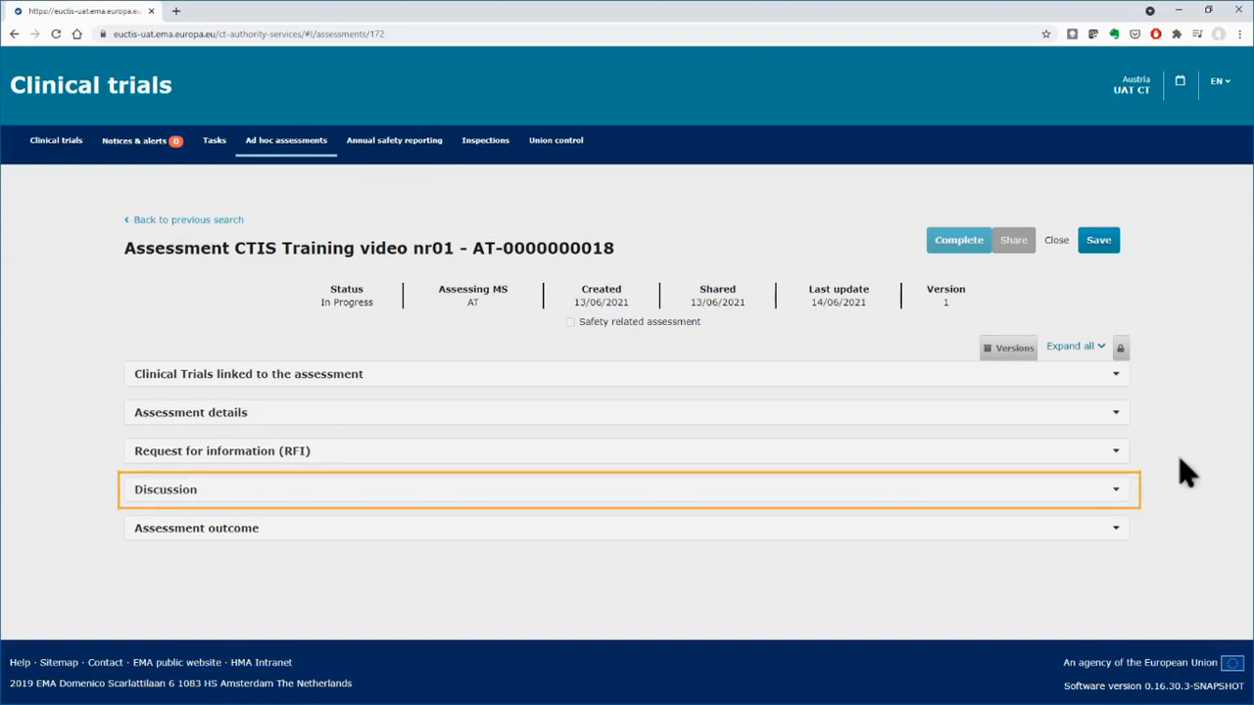
- In the Discussion section, enter the reason "Initial reason for discussion - Ad hoc assessment Training" and attach the document 02_AssessmentDetails_Discussion
{"action": "left_click", "coordinate": [1120, 497]}
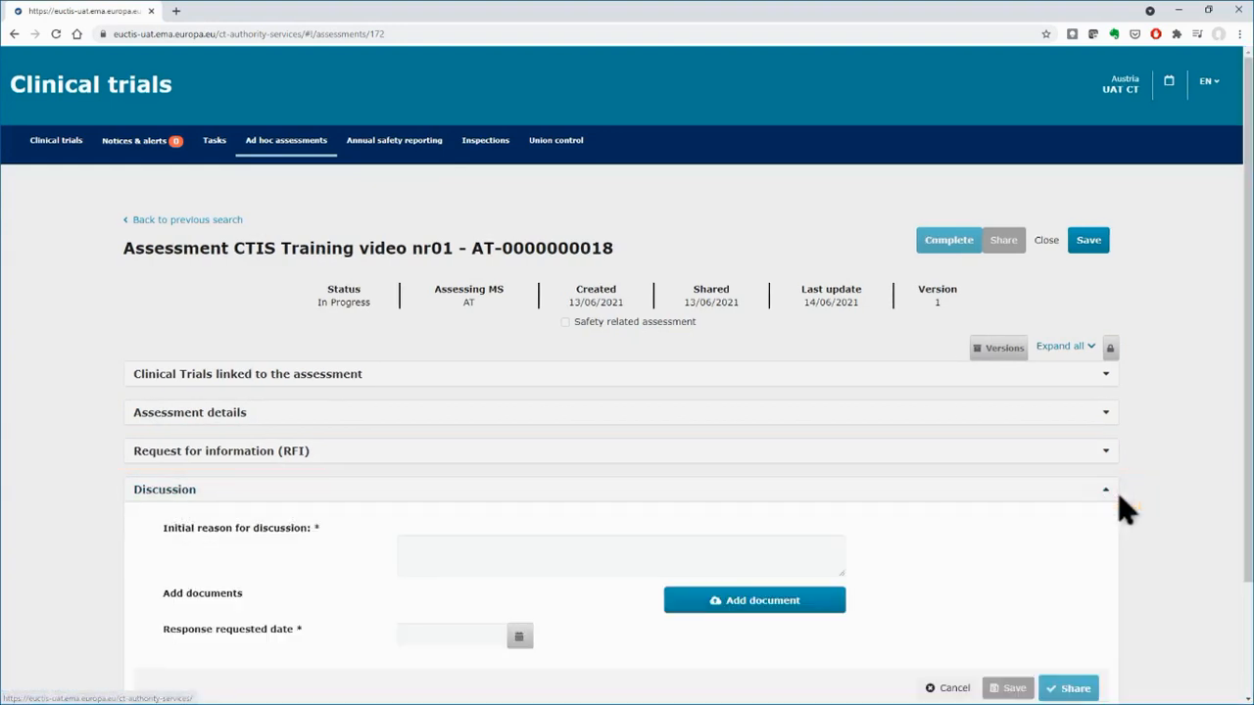
{"action": "scroll", "coordinate": [1124, 510], "scroll_direction": "down", "scroll_amount": 2}
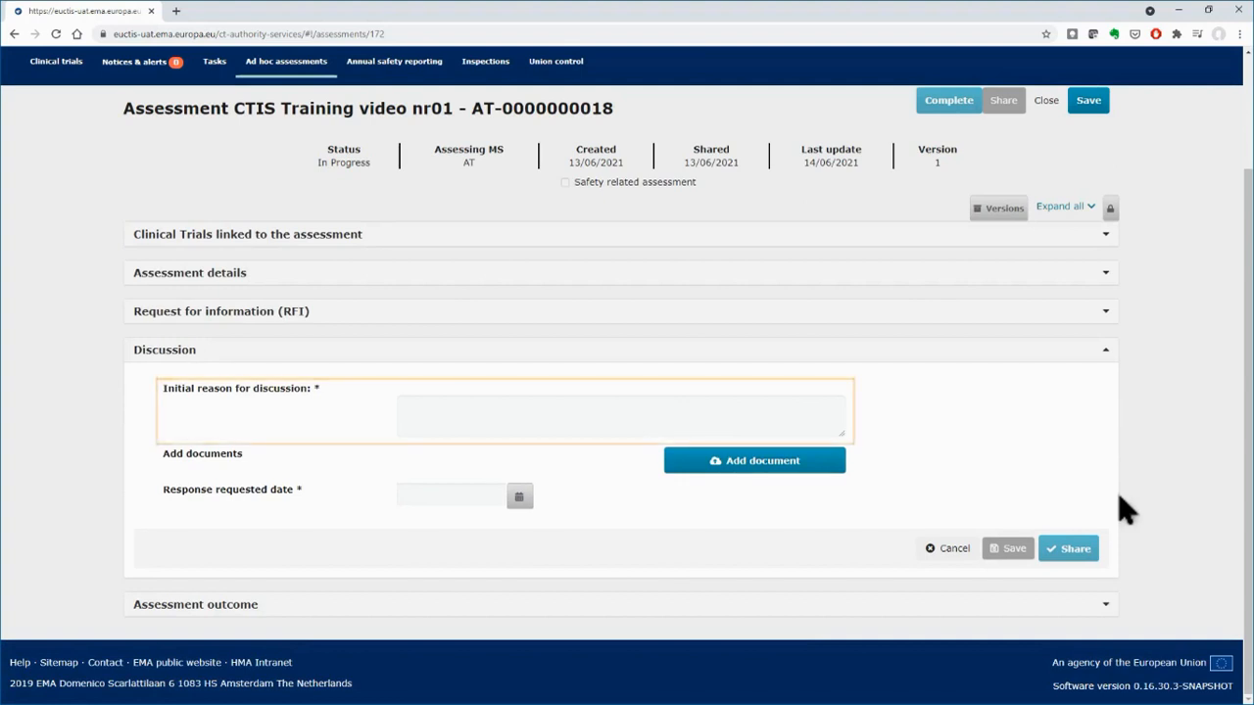
{"action": "left_click", "coordinate": [743, 411]}
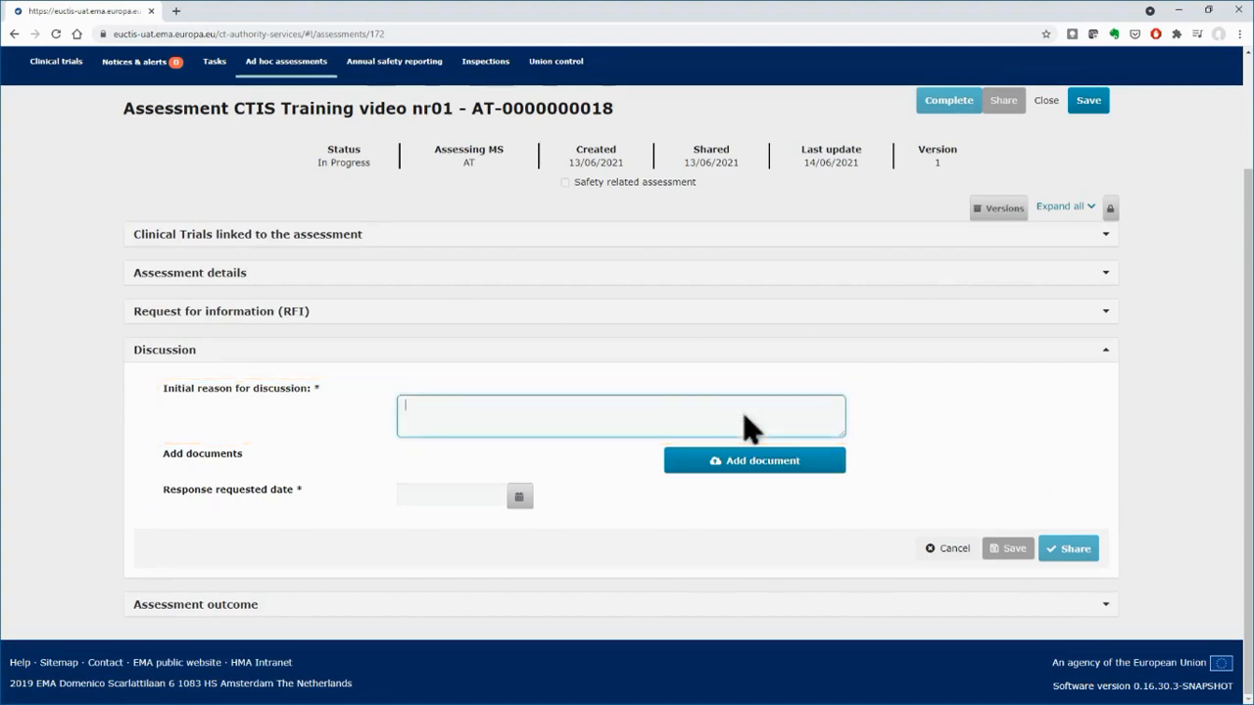
{"action": "type", "text": "Initial reason for discussion - Ad hoc assessment Training"}
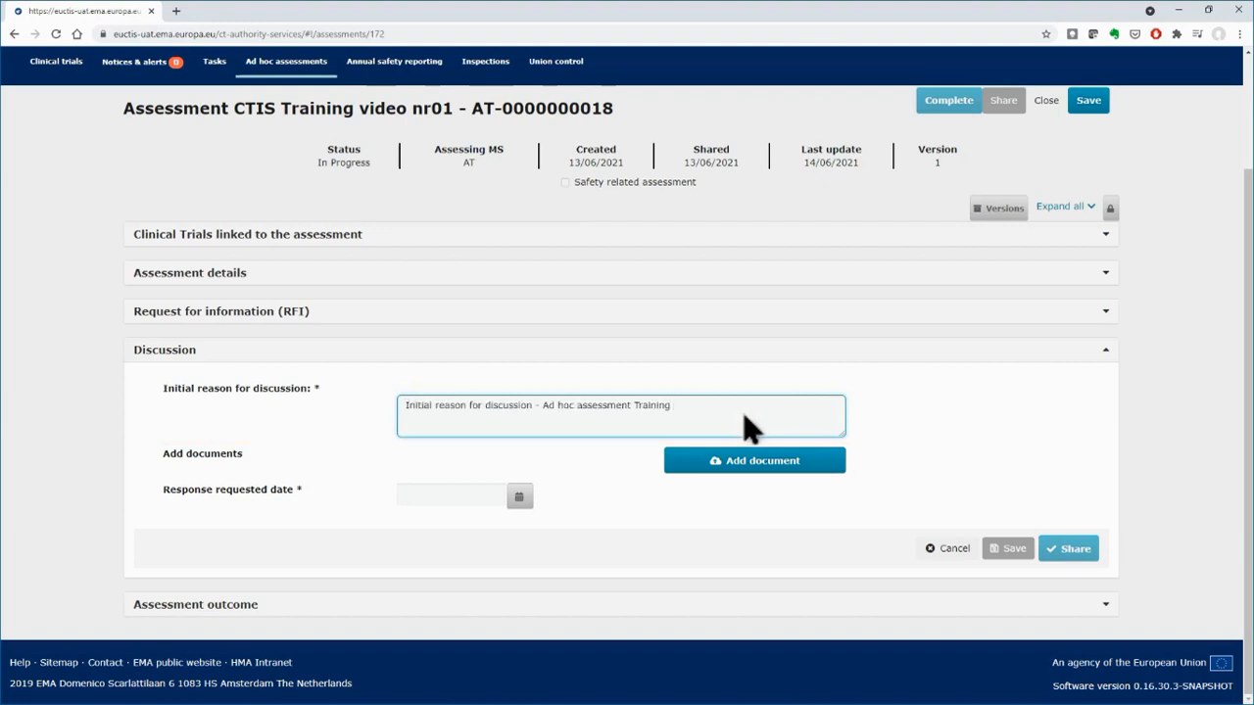
{"action": "left_click", "coordinate": [752, 470]}
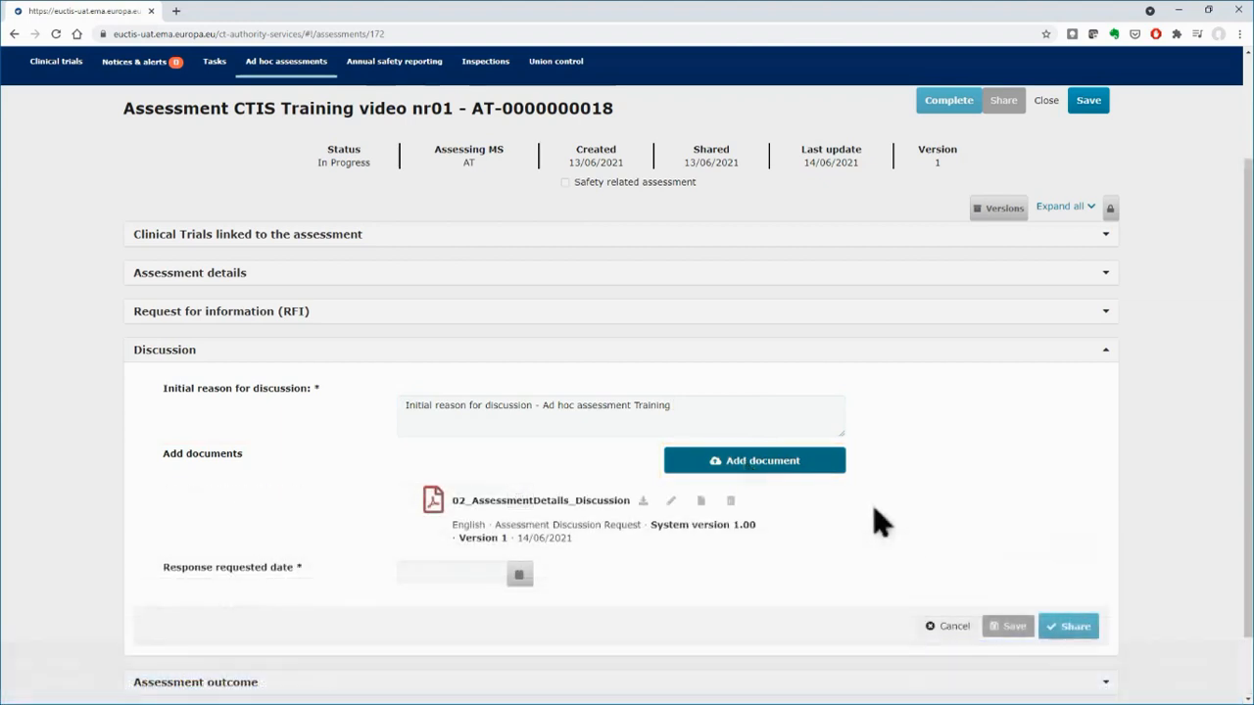
- Set the discussion's response requested date to 17/06/2021, then save the discussion and share it with the other member states
{"action": "left_click", "coordinate": [520, 576]}
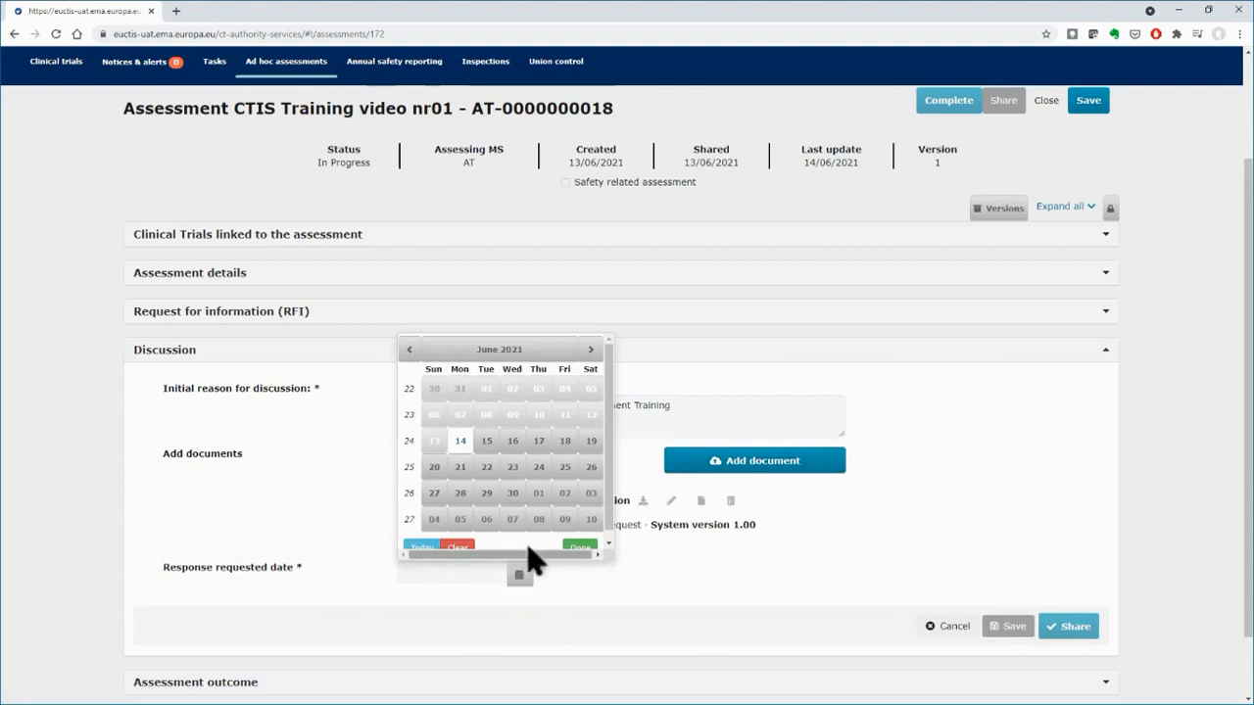
{"action": "left_click", "coordinate": [544, 447]}
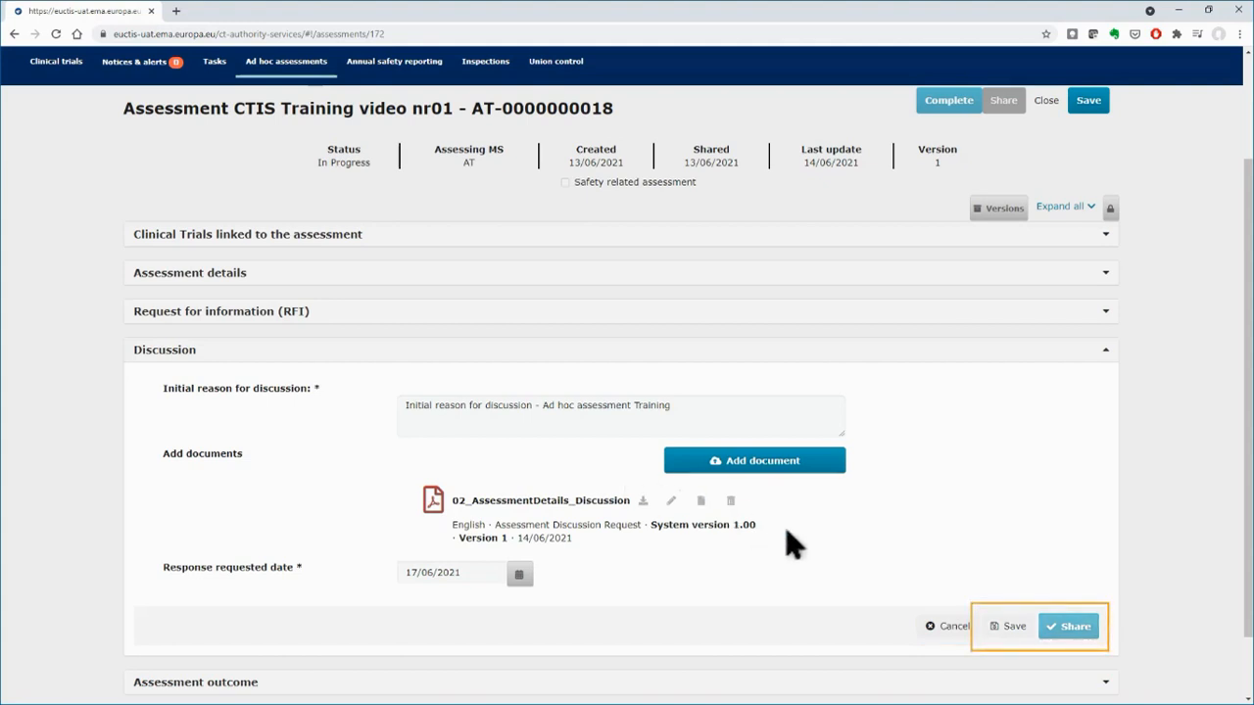
{"action": "left_click", "coordinate": [1015, 630]}
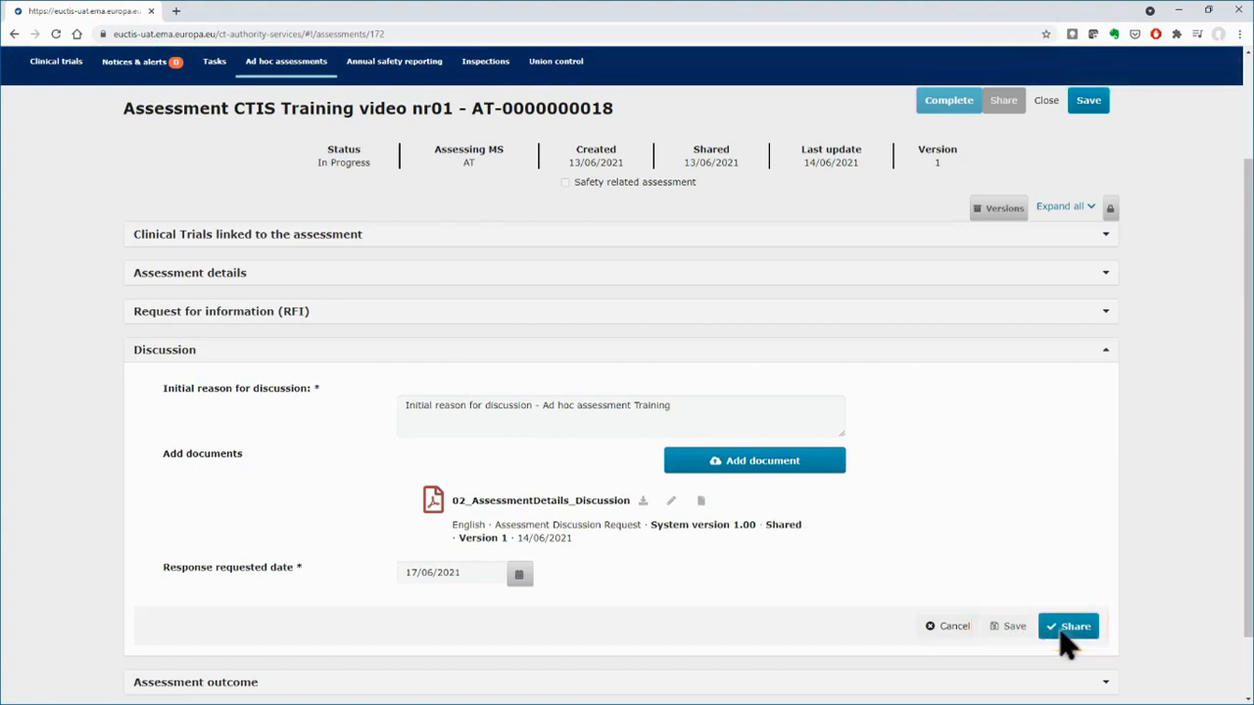
{"action": "left_click", "coordinate": [1061, 628]}
{"action": "left_click", "coordinate": [670, 197]}
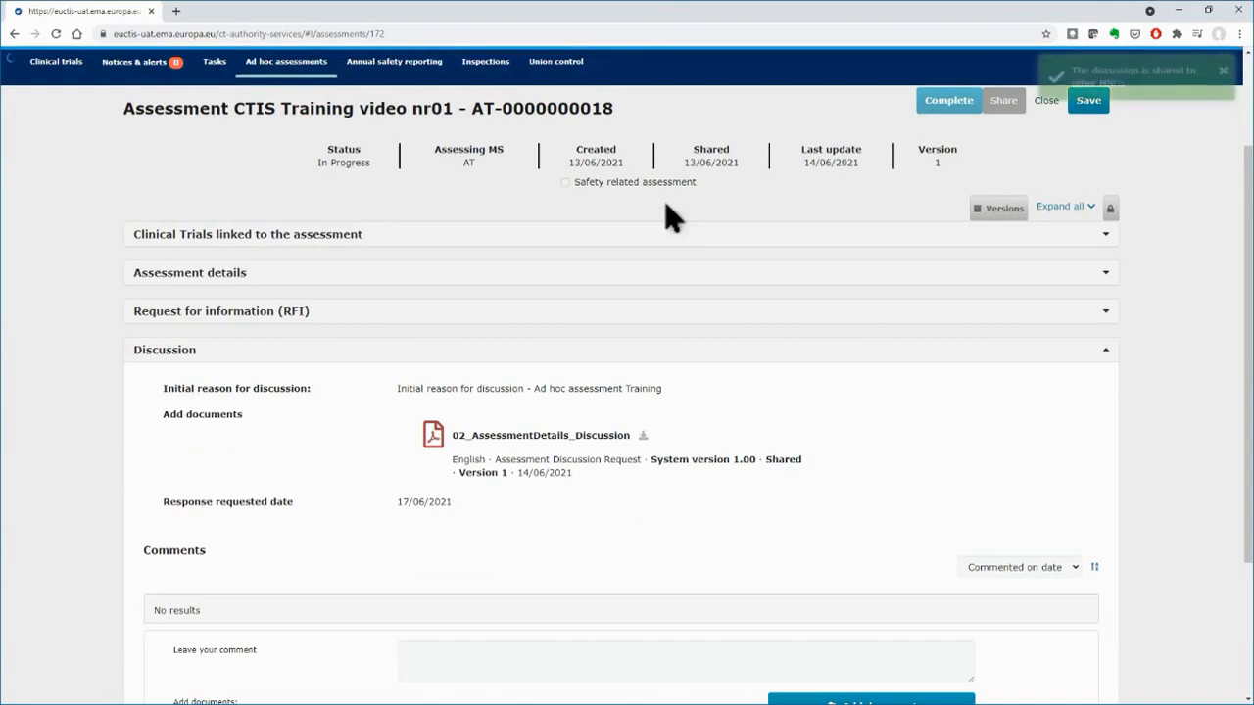
- Share the comment "Austria comment no01" in the discussion
{"action": "scroll", "coordinate": [670, 217], "scroll_direction": "down", "scroll_amount": 2}
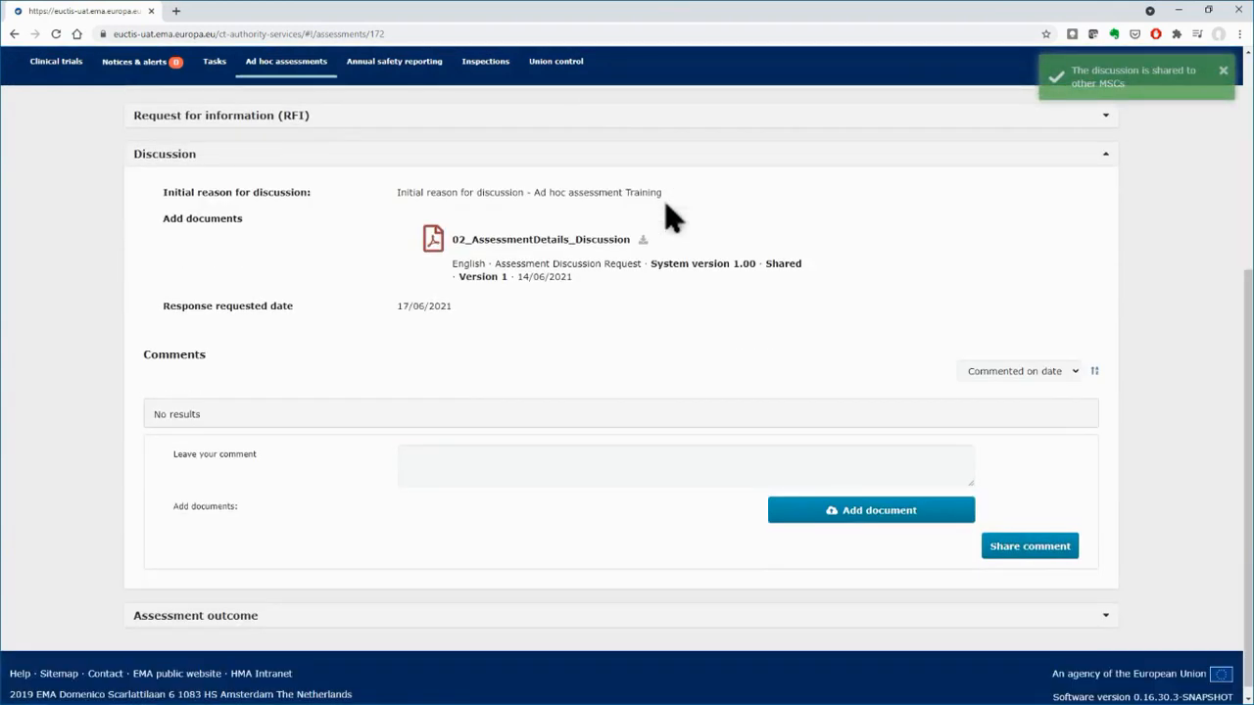
{"action": "left_click", "coordinate": [500, 464]}
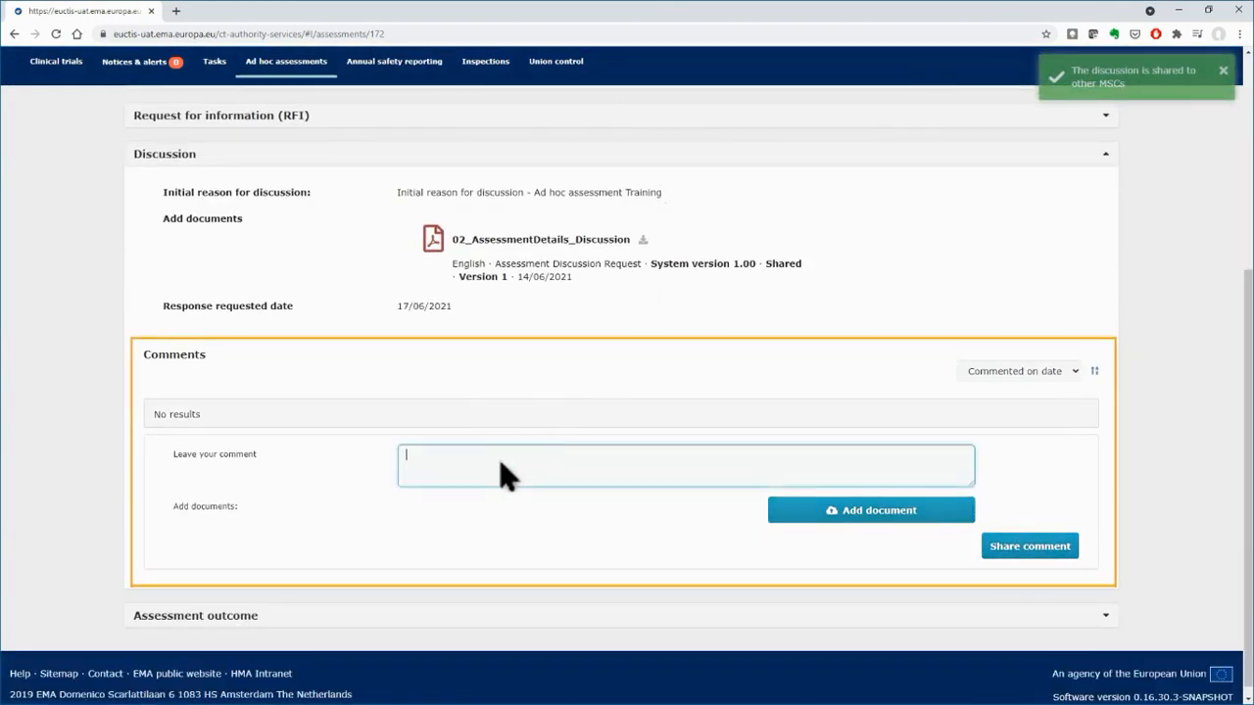
{"action": "type", "text": "Austria comment no01"}
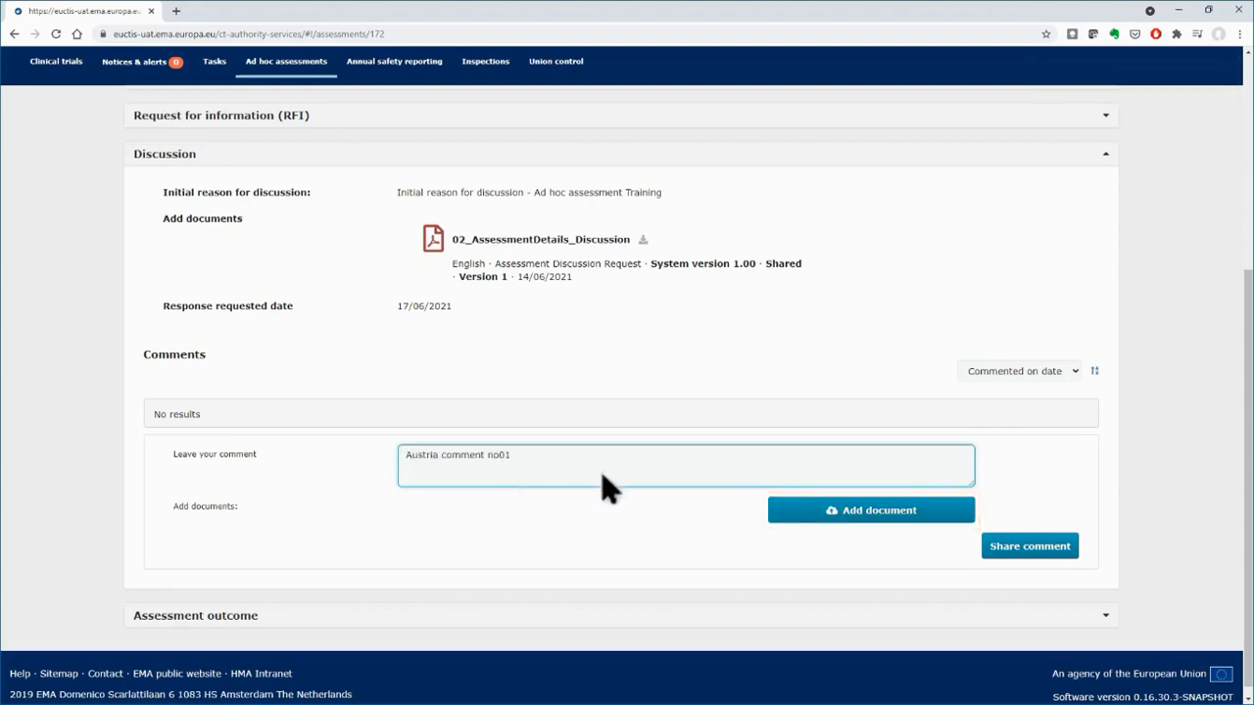
{"action": "left_click", "coordinate": [1018, 549]}
{"action": "left_click", "coordinate": [670, 198]}
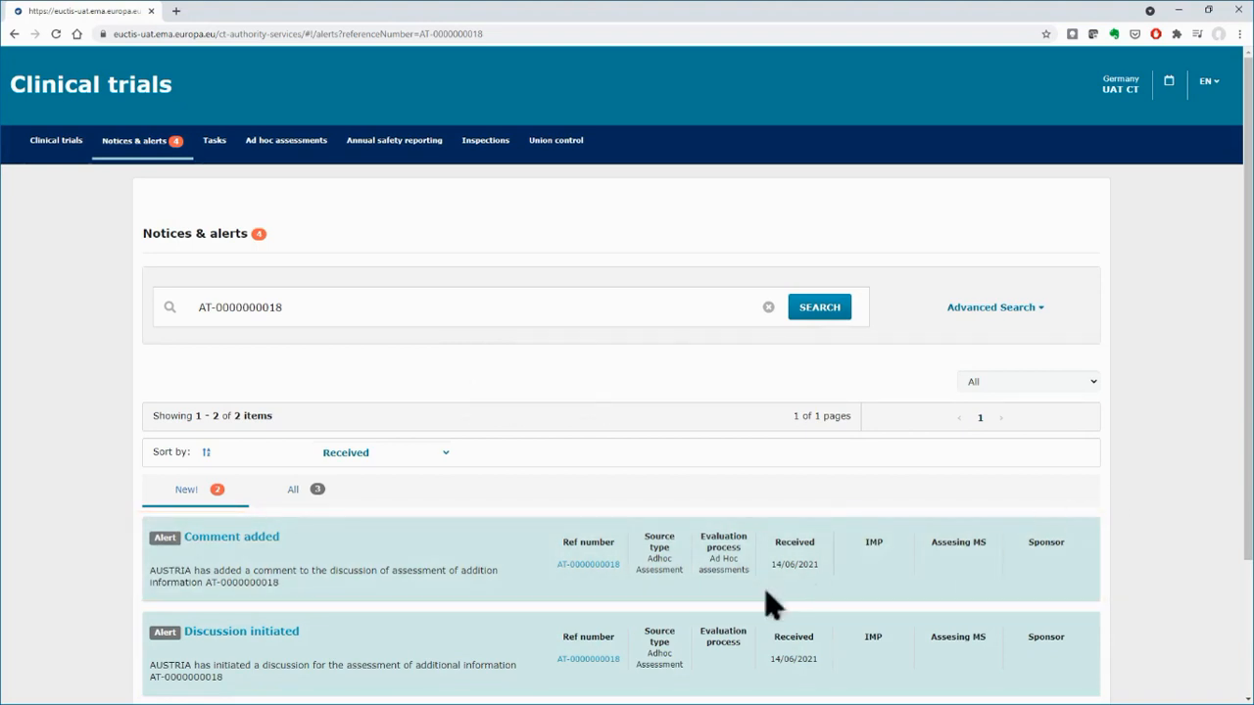
- As Germany, open the assessment from the "Discussion initiated" alert and enter the discussion comment "Germany comment nr02"
{"action": "left_click", "coordinate": [293, 635]}
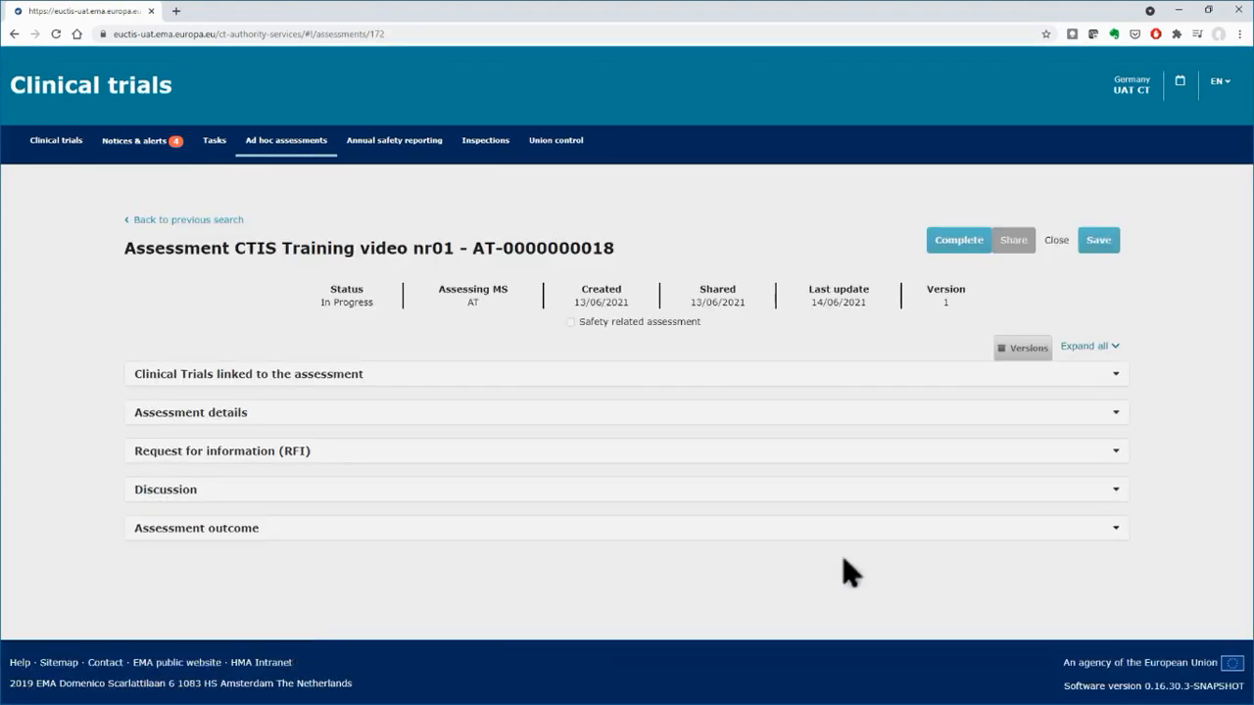
{"action": "left_click", "coordinate": [1115, 495]}
{"action": "scroll", "coordinate": [1115, 509], "scroll_direction": "down", "scroll_amount": 3}
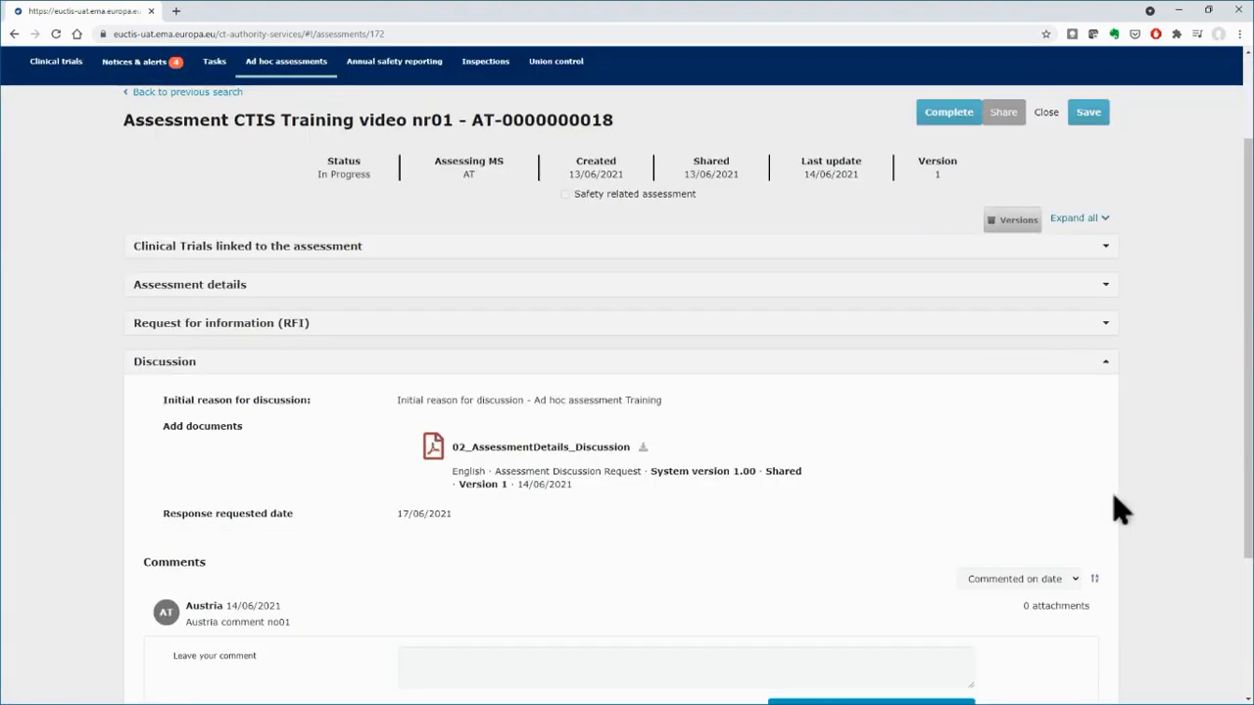
{"action": "left_click", "coordinate": [771, 524]}
{"action": "type", "text": "Germany comment nr02"}
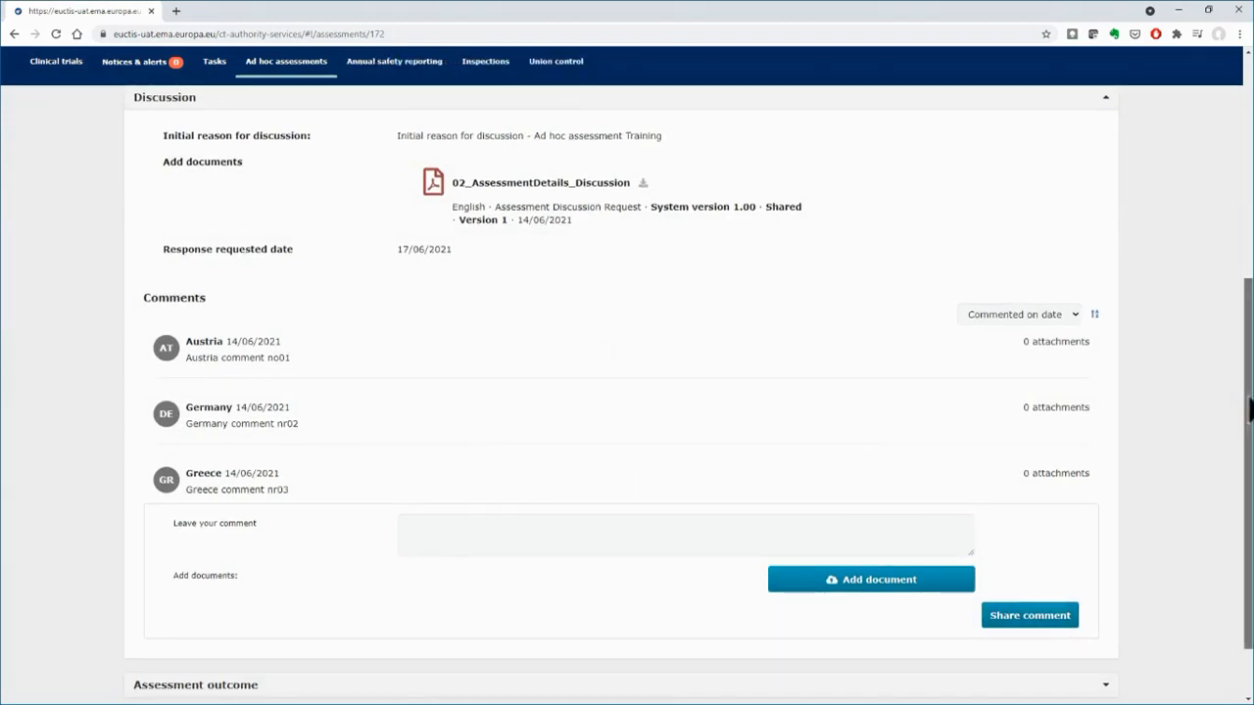
- In the Request for information section, enter "Ad hoc assessment RFI Question nr01" as question 1 and attach the document 03_CreateRFI_Question
{"action": "left_click_drag", "start_coordinate": [1249, 411], "coordinate": [1250, 337]}
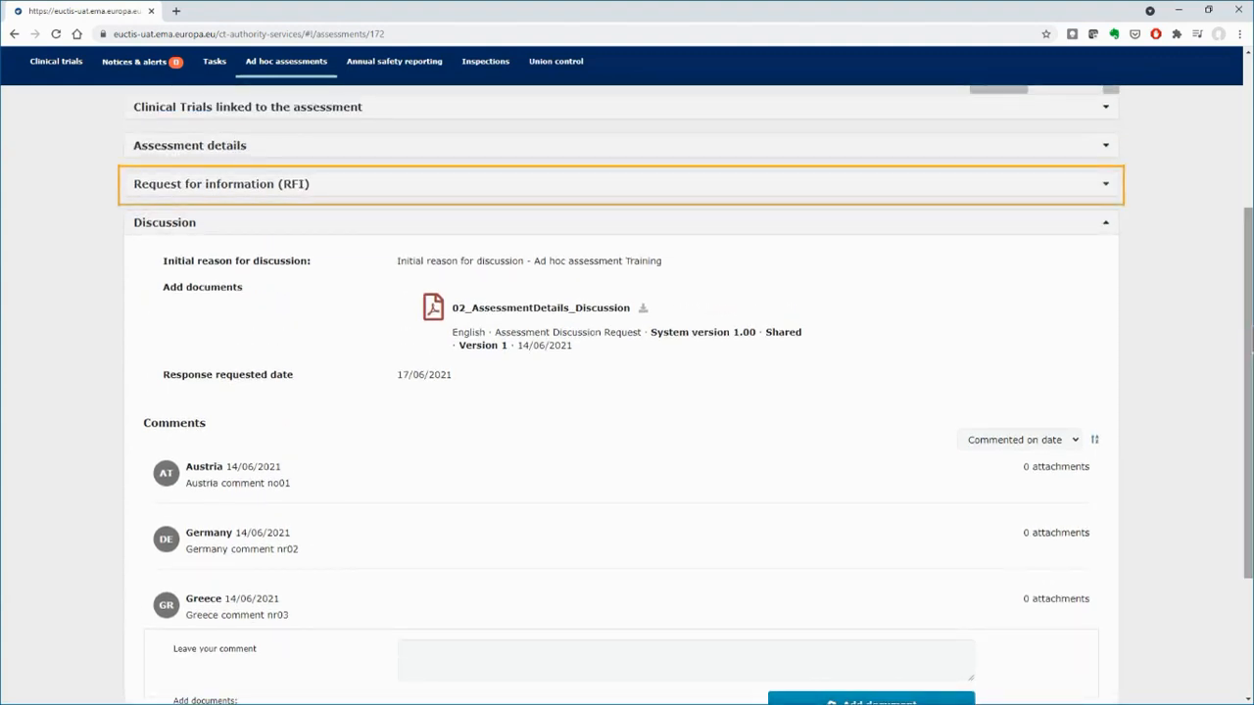
{"action": "left_click", "coordinate": [1106, 186]}
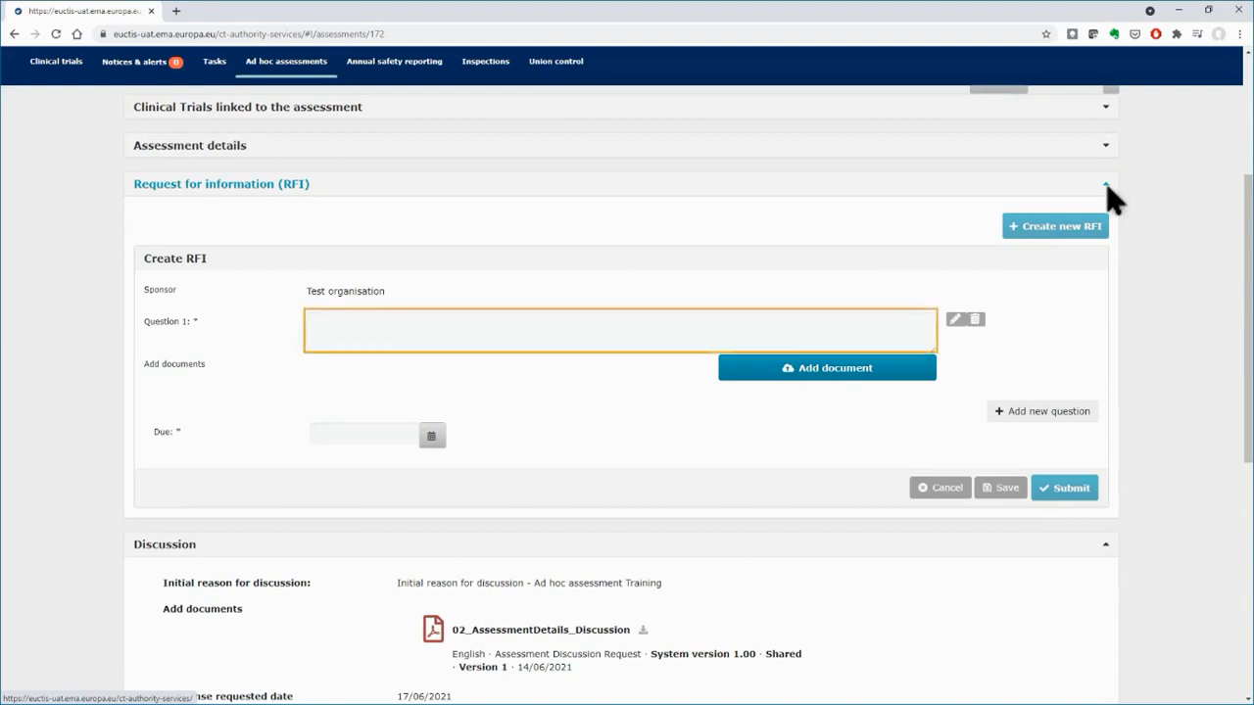
{"action": "left_click", "coordinate": [766, 329]}
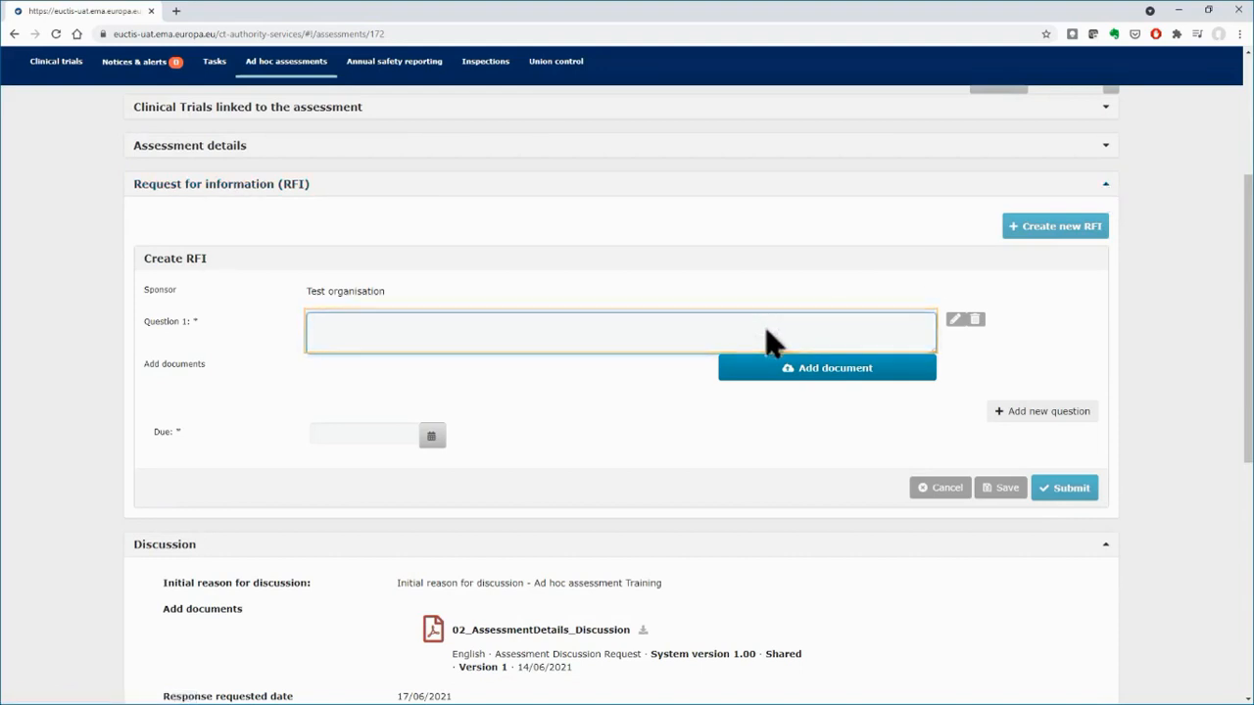
{"action": "type", "text": "Ad hoc assessment RFI Question nr01"}
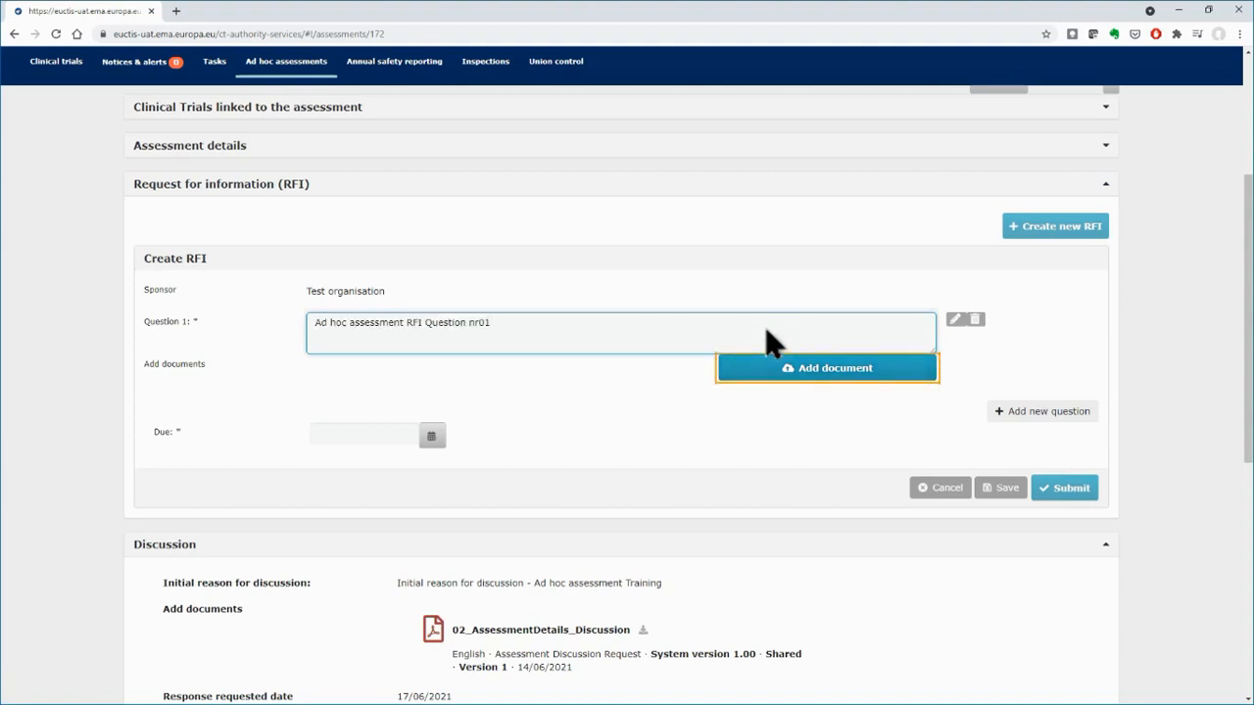
{"action": "left_click", "coordinate": [781, 382]}
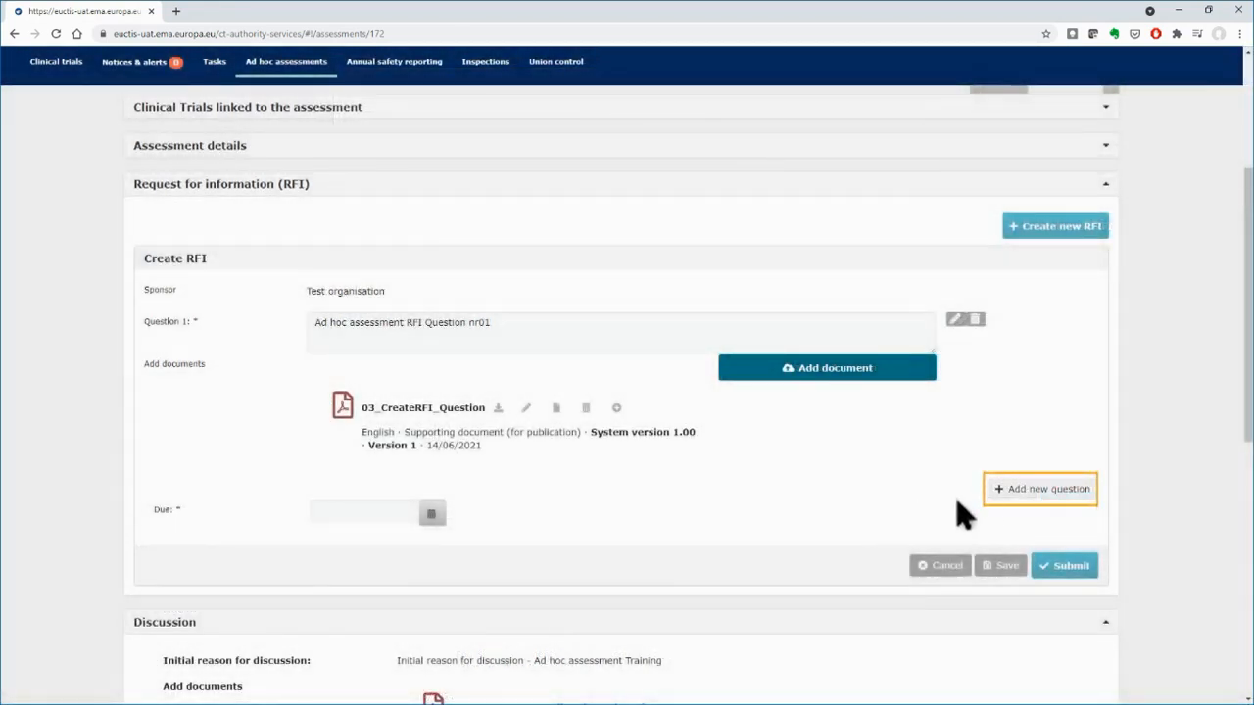
- Add a second question reading "Question nr02" to the RFI and delete it again
{"action": "left_click", "coordinate": [1009, 495]}
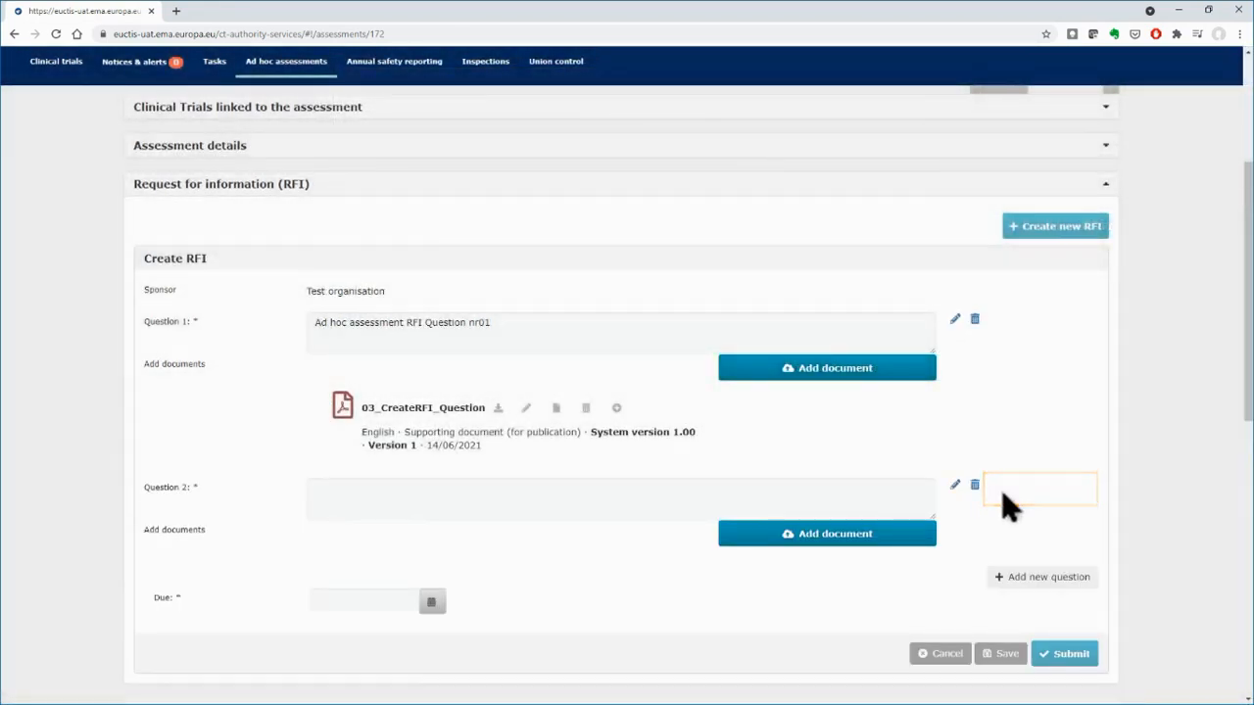
{"action": "left_click", "coordinate": [650, 500]}
{"action": "type", "text": "Question nr02"}
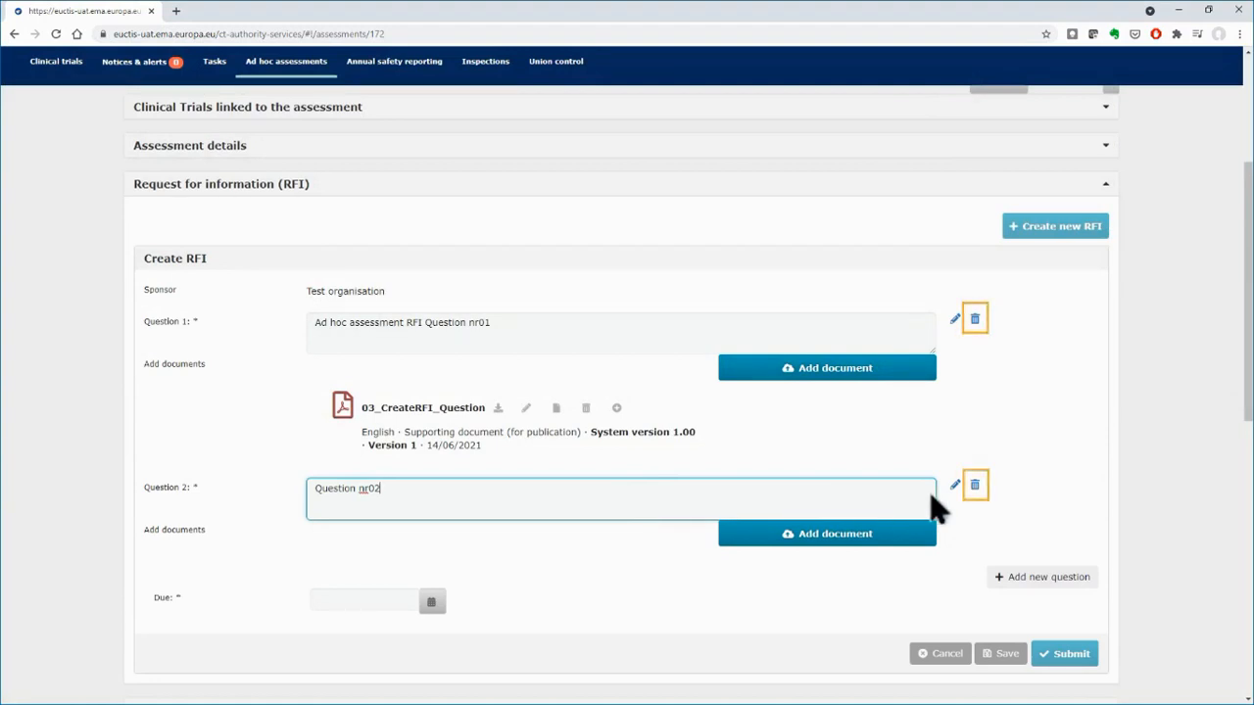
{"action": "left_click", "coordinate": [975, 488]}
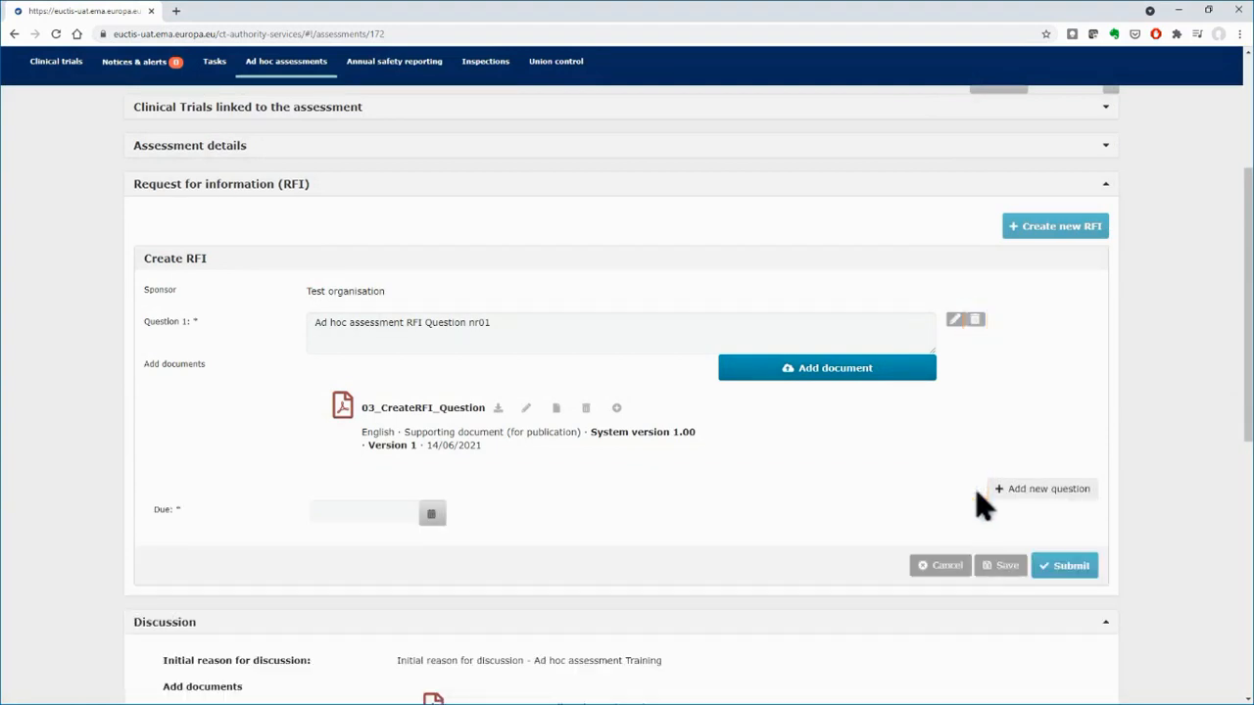
- Set the RFI's due date to 16/06/2021 and save the RFI
{"action": "left_click", "coordinate": [429, 507]}
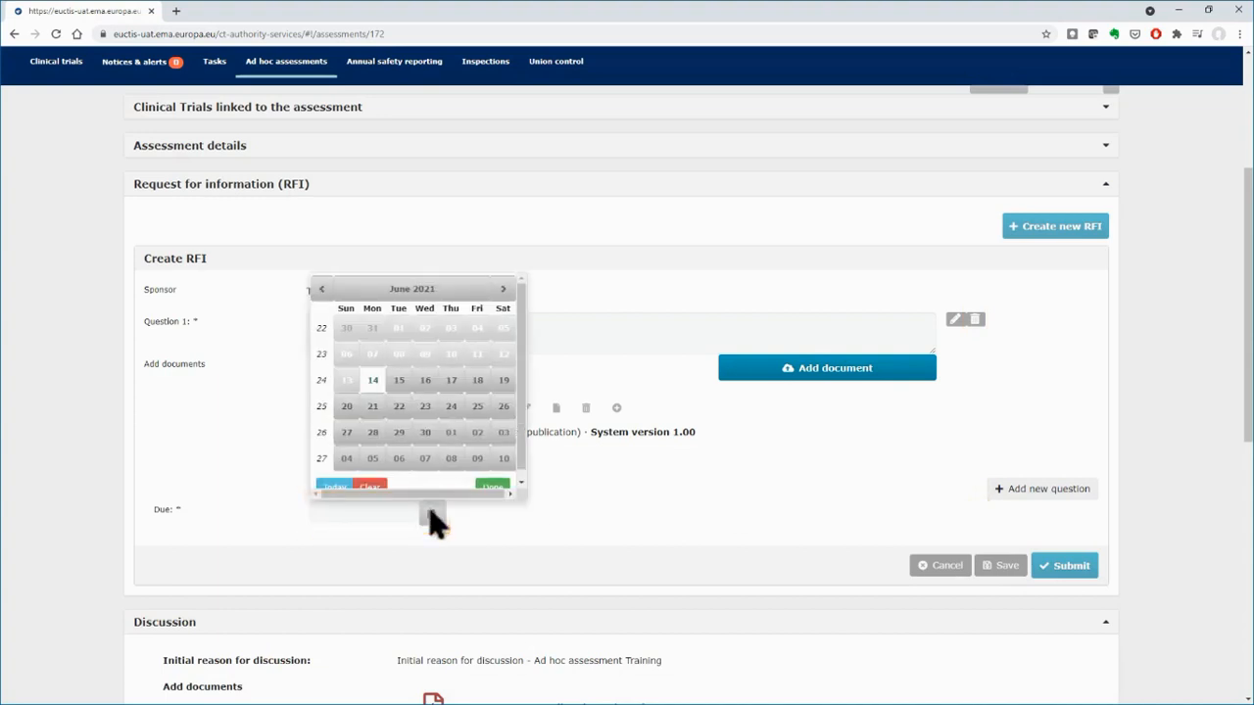
{"action": "left_click", "coordinate": [427, 382]}
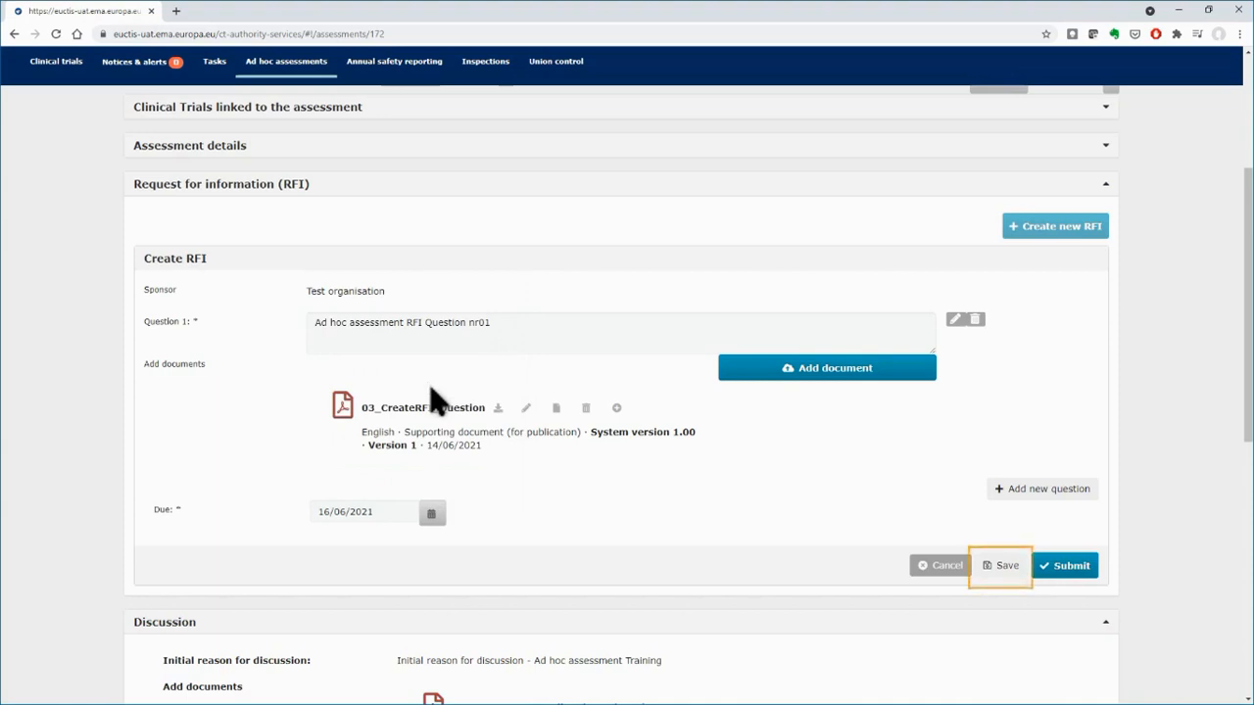
{"action": "left_click", "coordinate": [1003, 569]}
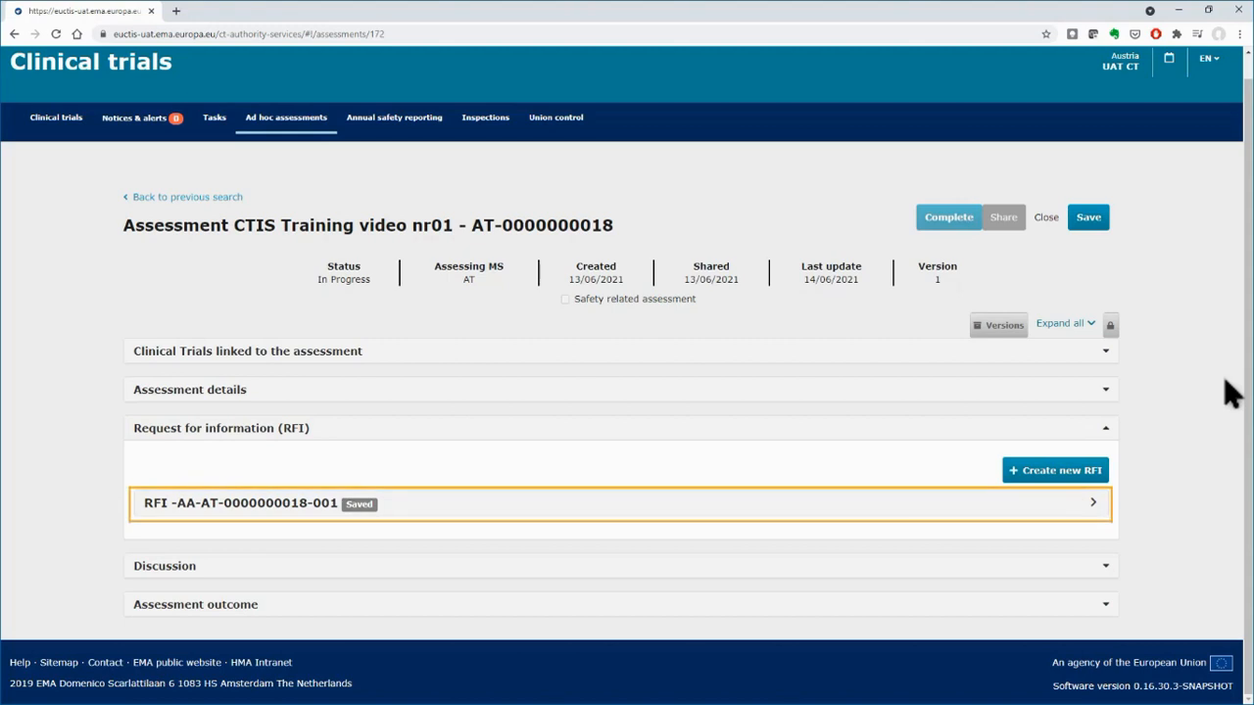
- Open the saved RFI and submit it to the sponsor
{"action": "left_click", "coordinate": [1096, 505]}
{"action": "scroll", "coordinate": [1097, 509], "scroll_direction": "down", "scroll_amount": 3}
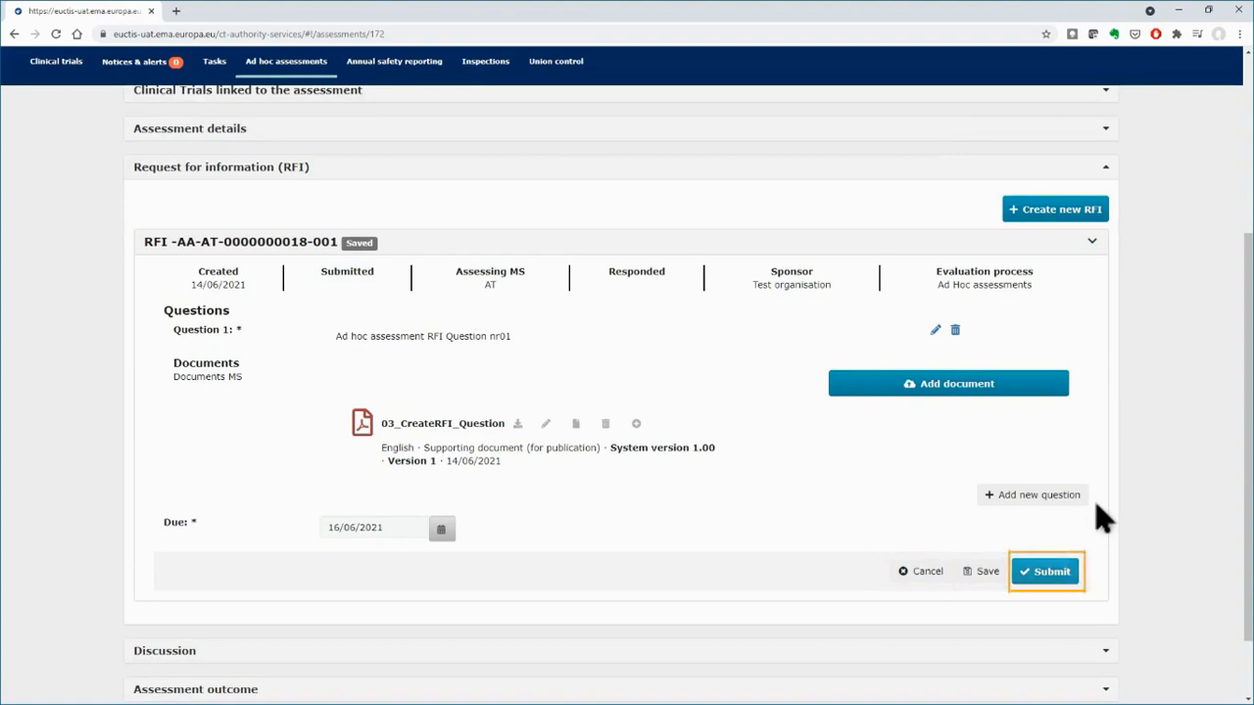
{"action": "left_click", "coordinate": [1050, 573]}
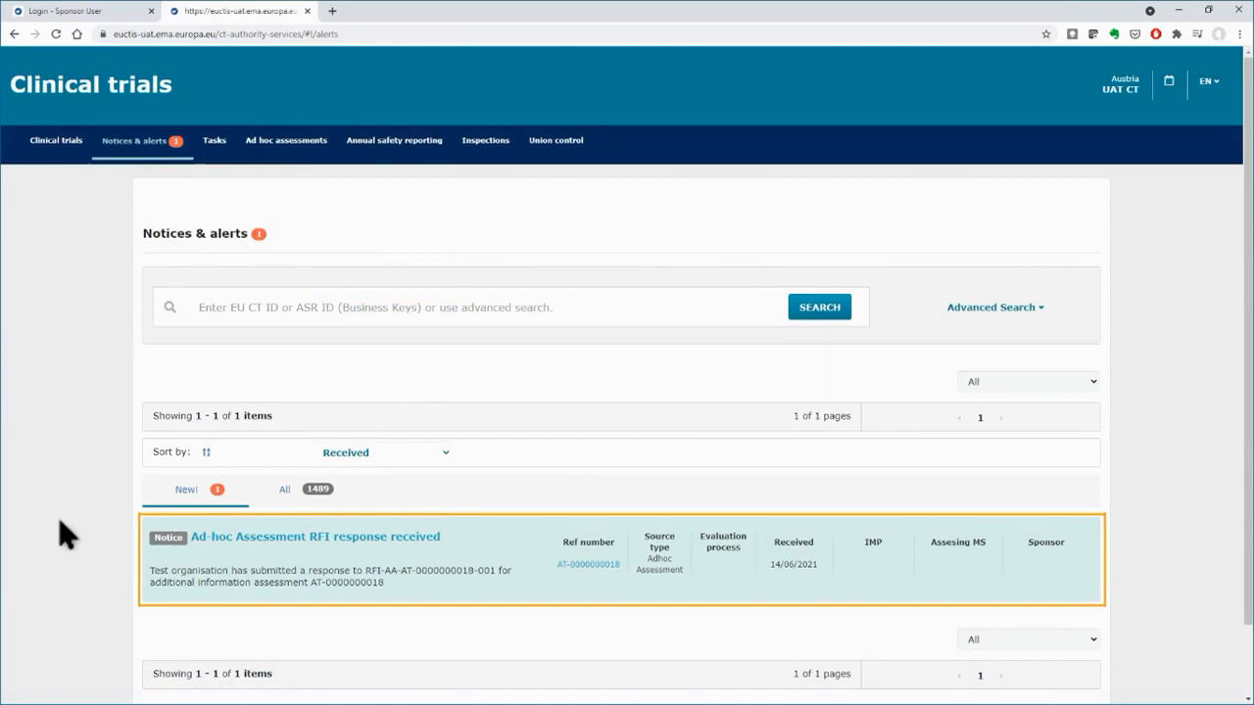
- Open the assessment from the "Ad-hoc Assessment RFI response received" notice and share the MS comment "Austria comment to RFI response"
{"action": "left_click", "coordinate": [259, 540]}
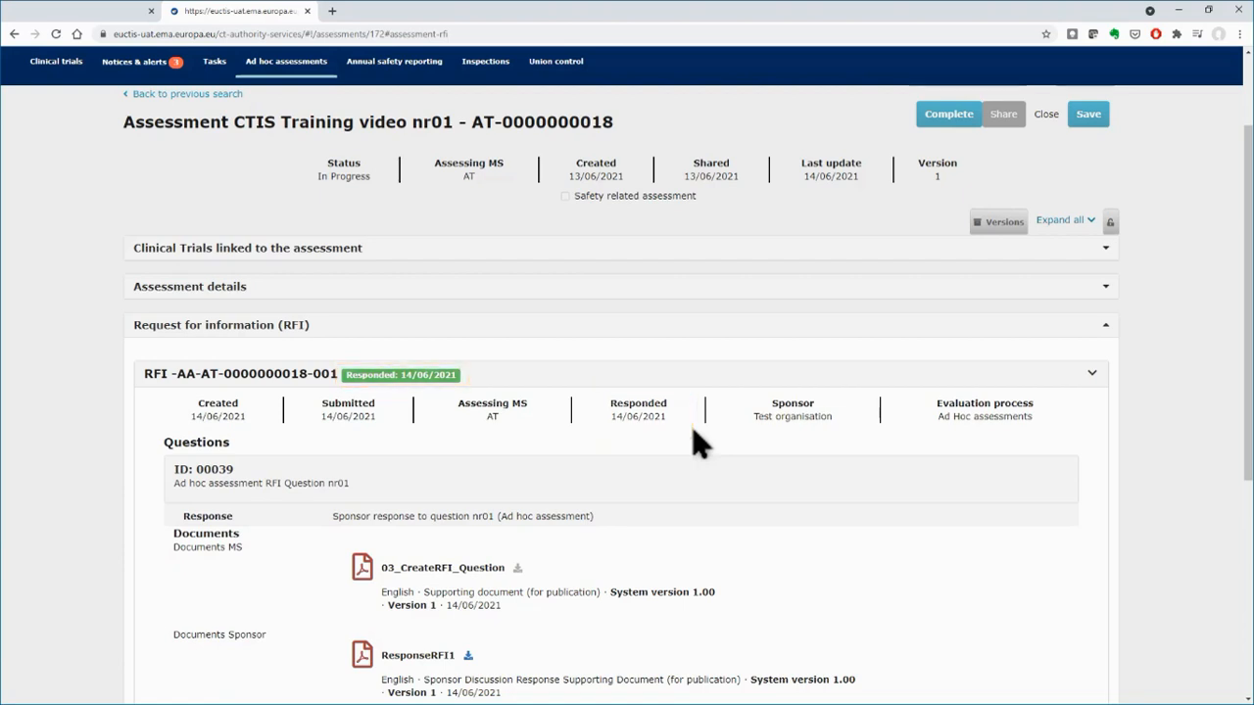
{"action": "scroll", "coordinate": [1180, 458], "scroll_direction": "down", "scroll_amount": 3}
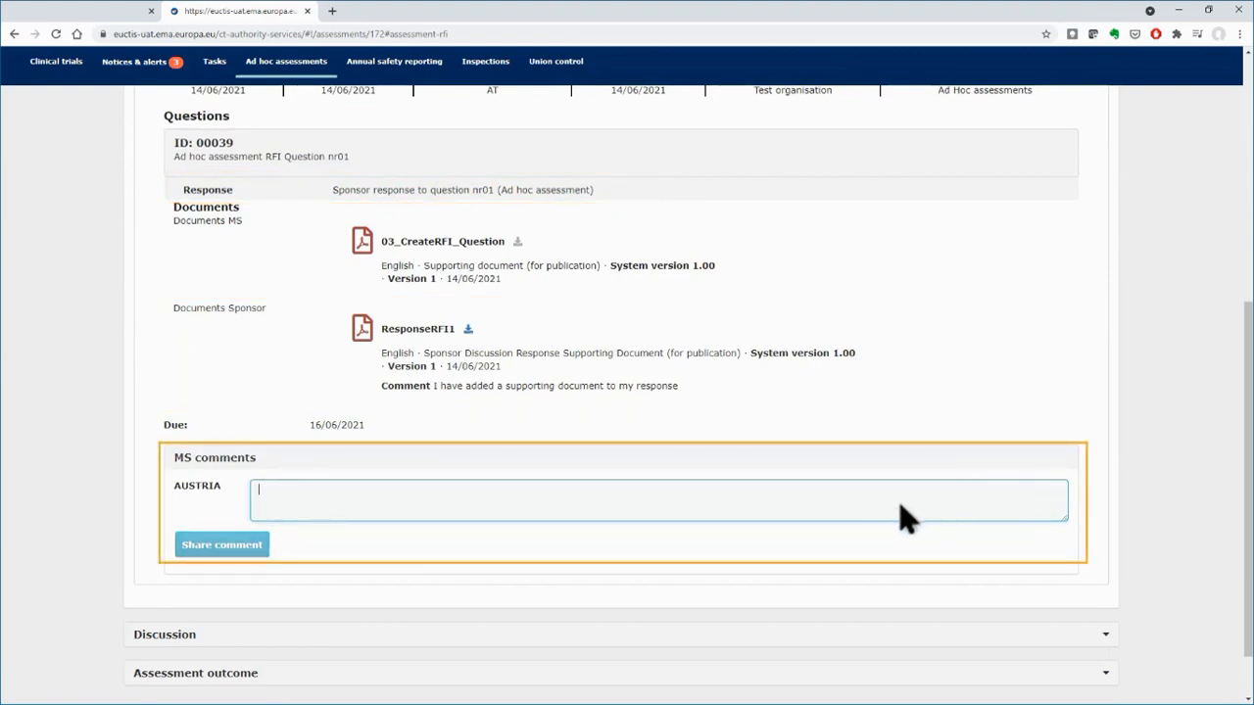
{"action": "type", "text": "Austria comment to RFI response"}
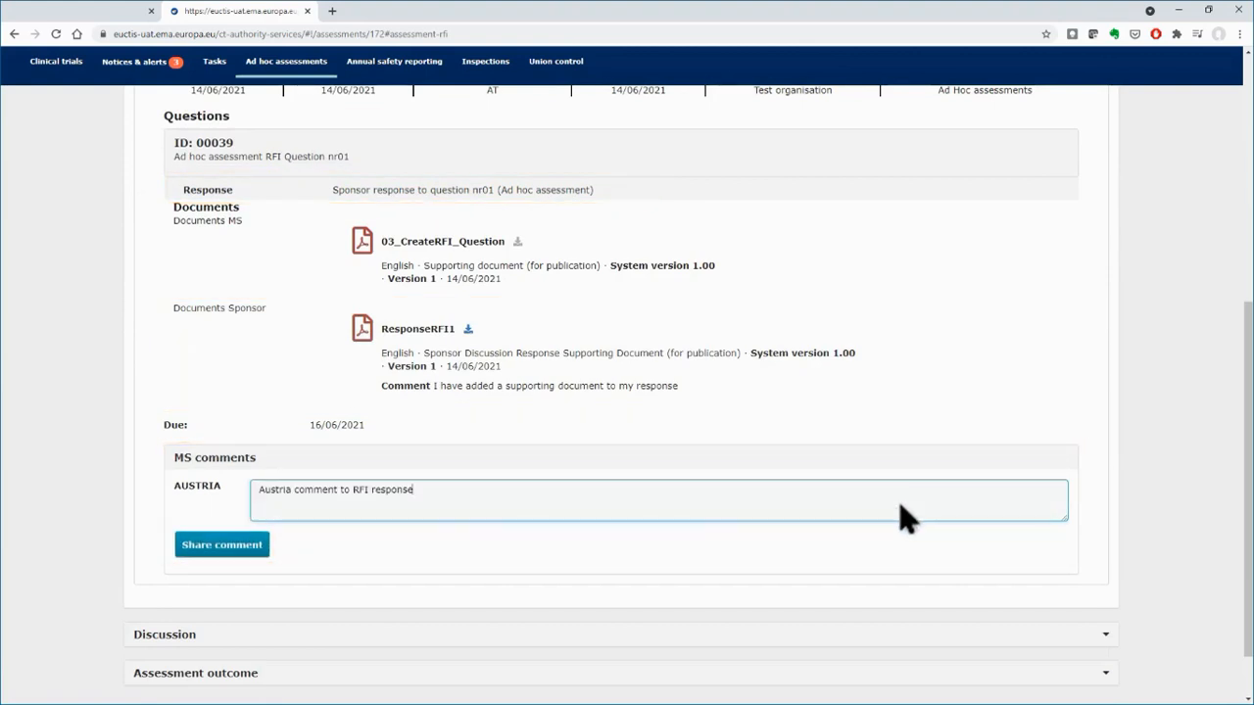
{"action": "left_click", "coordinate": [253, 552]}
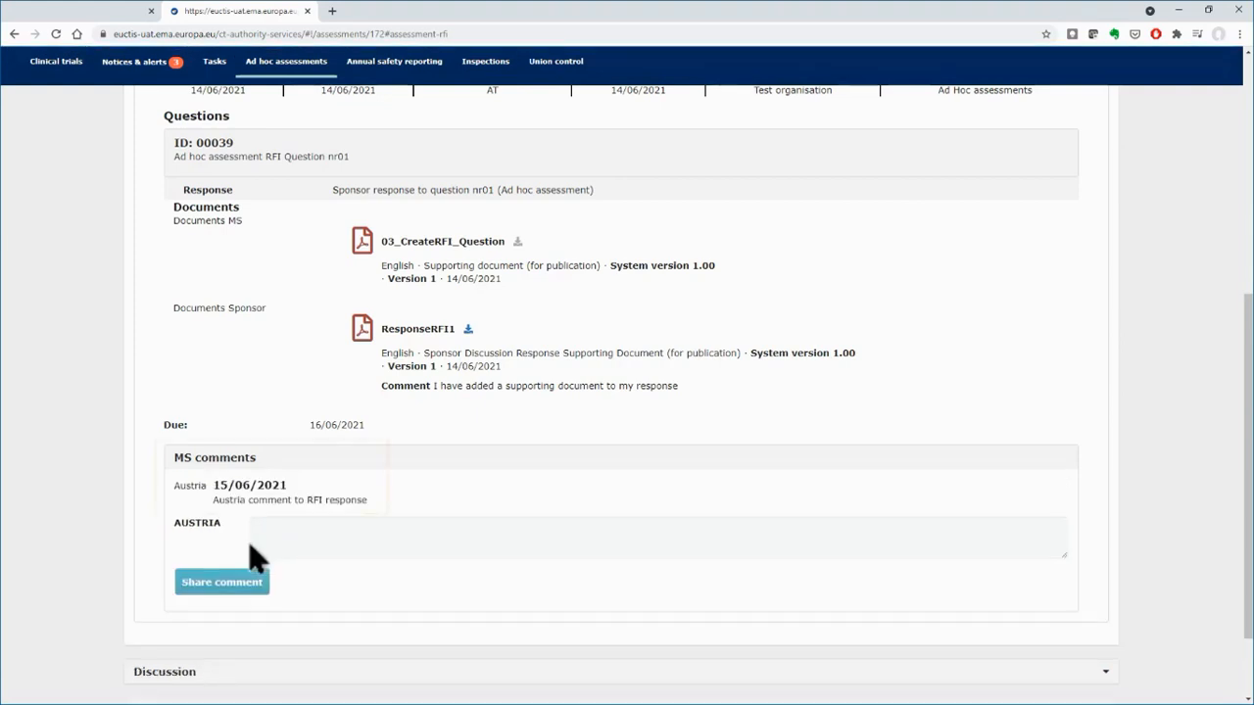